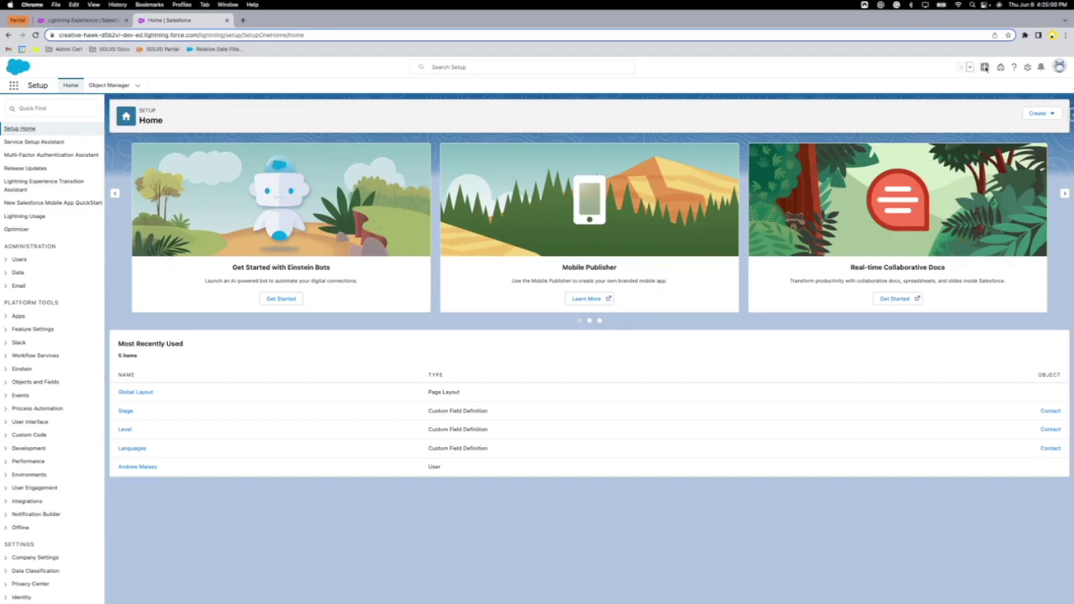
Reload the Setup page and review which entries the global actions list offers.
{"action": "left_click", "coordinate": [986, 68]}
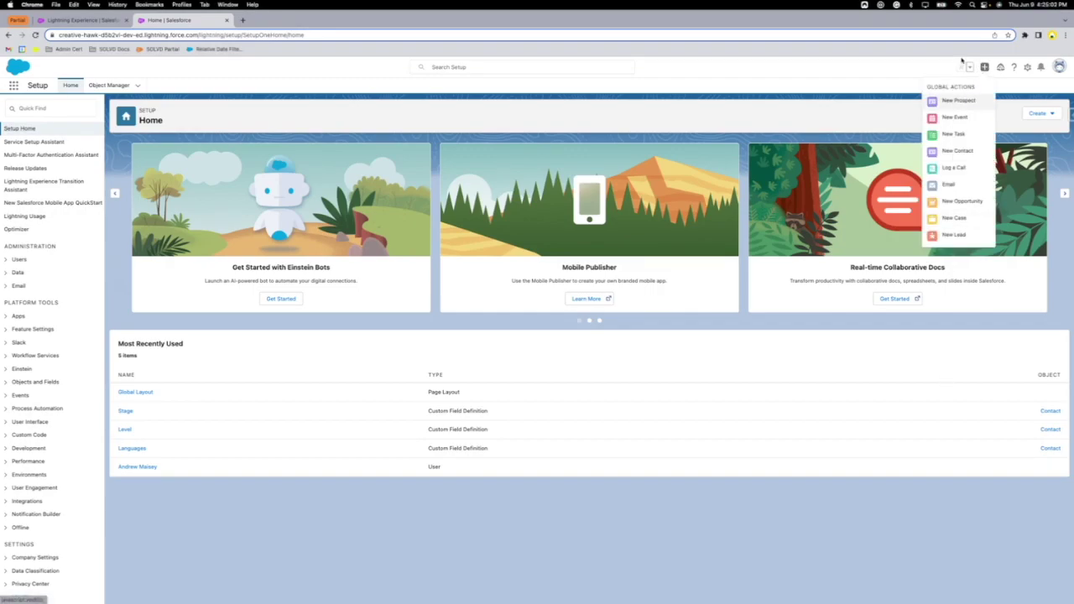
{"action": "left_click", "coordinate": [844, 520]}
{"action": "key", "text": "super+space"}
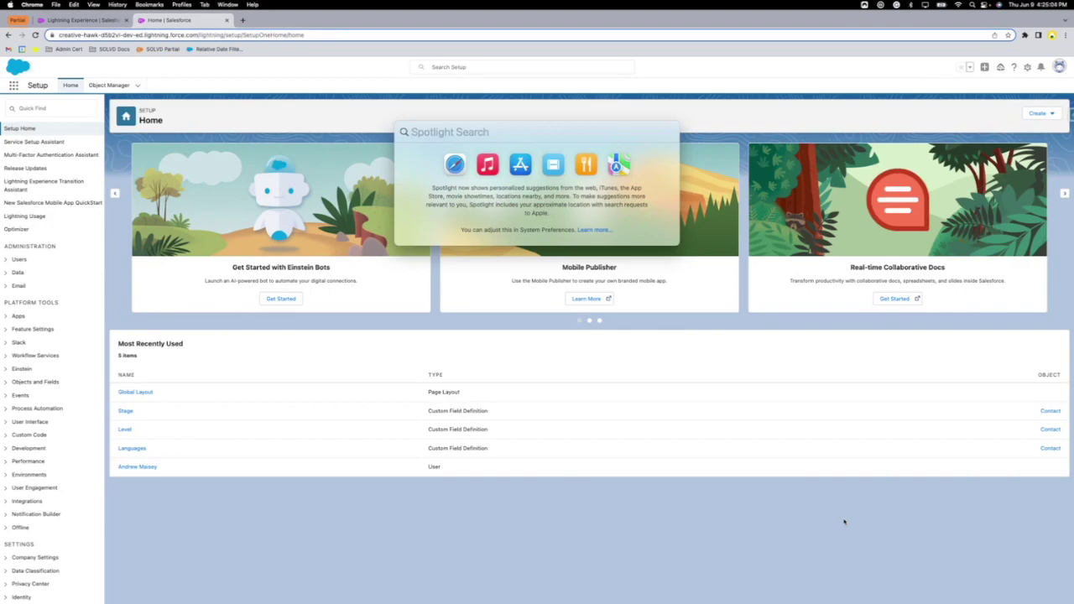
{"action": "key", "text": "Escape"}
{"action": "key", "text": "super+r"}
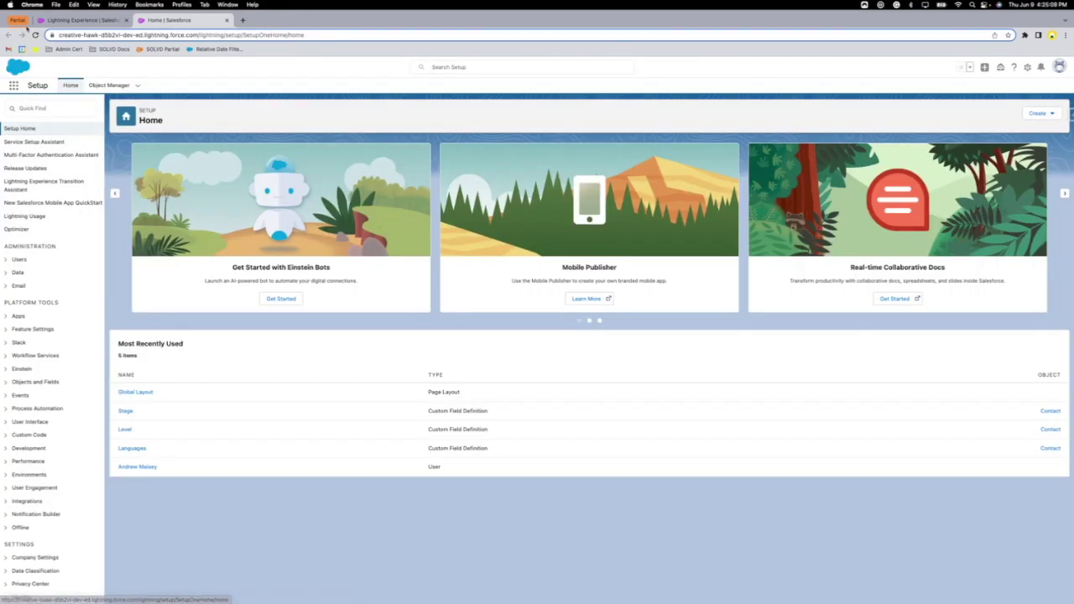
{"action": "left_click", "coordinate": [985, 67]}
{"action": "left_click", "coordinate": [863, 63]}
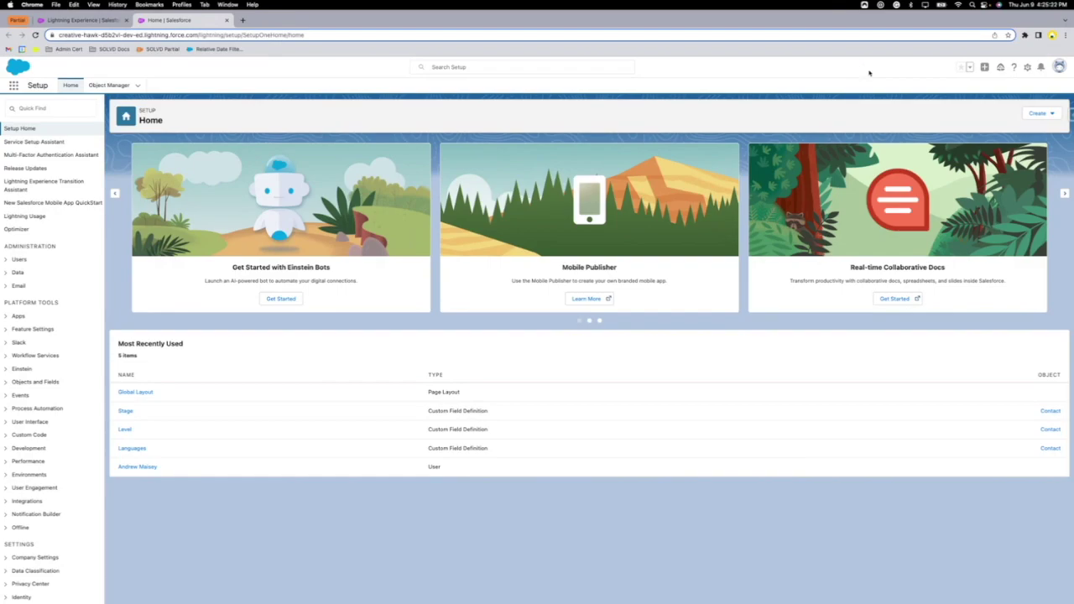
{"action": "left_click", "coordinate": [984, 67]}
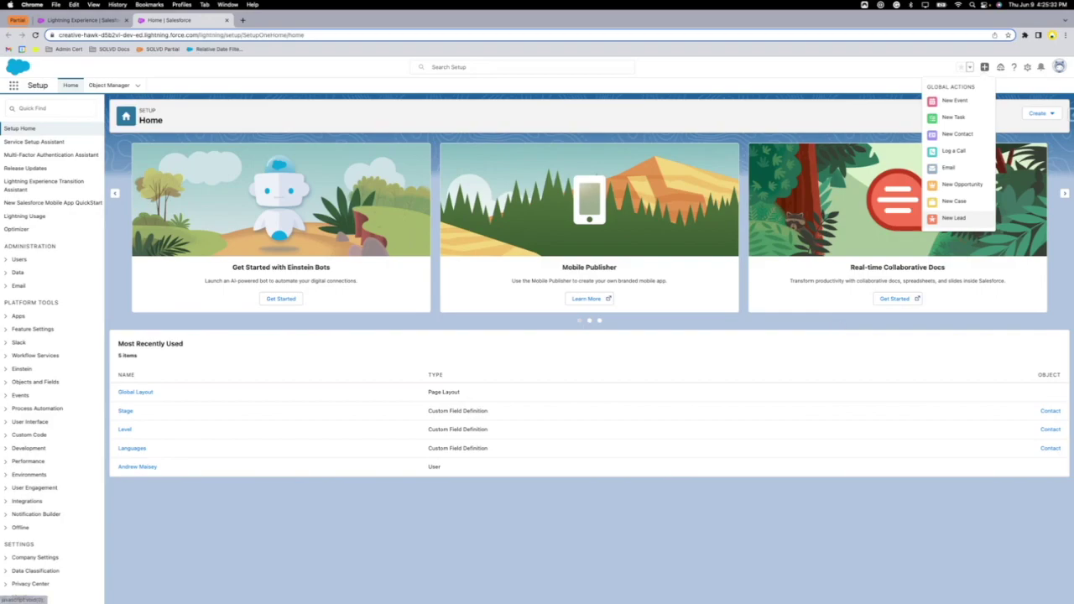
{"action": "left_click", "coordinate": [850, 93]}
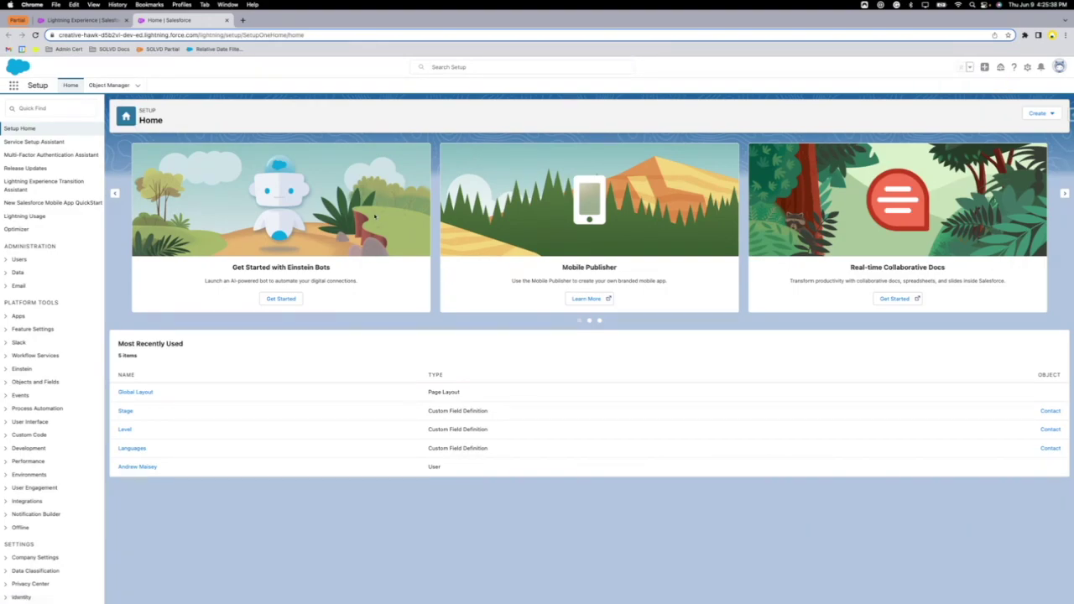
Search Setup for "glob", open the Global Actions page and compare it with the header's global actions list.
{"action": "left_click", "coordinate": [50, 109]}
{"action": "type", "text": "gl"}
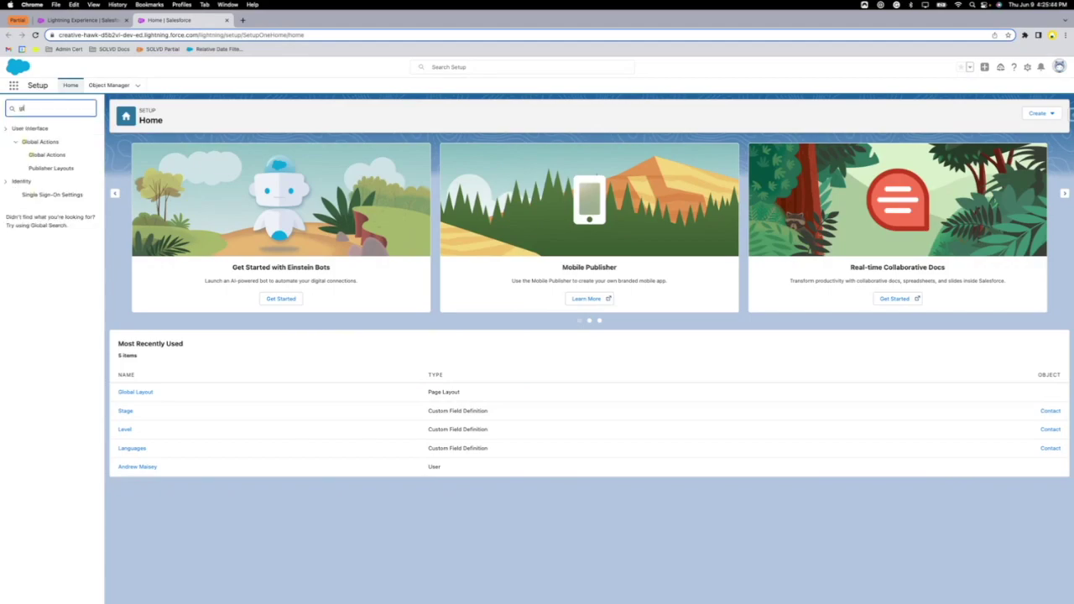
{"action": "type", "text": "ob"}
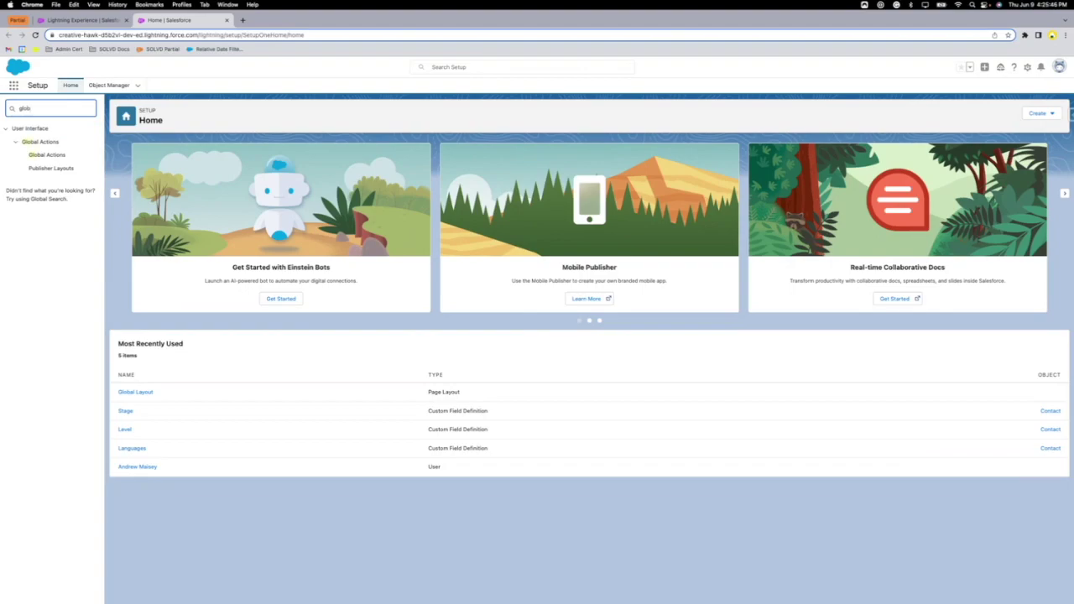
{"action": "left_click", "coordinate": [53, 159]}
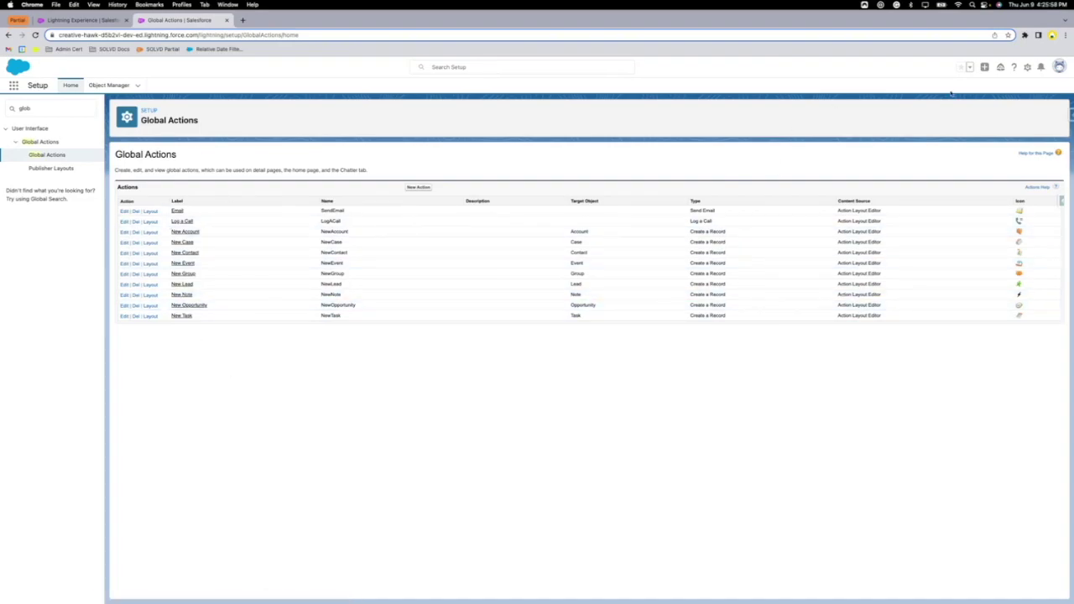
{"action": "left_click", "coordinate": [985, 67]}
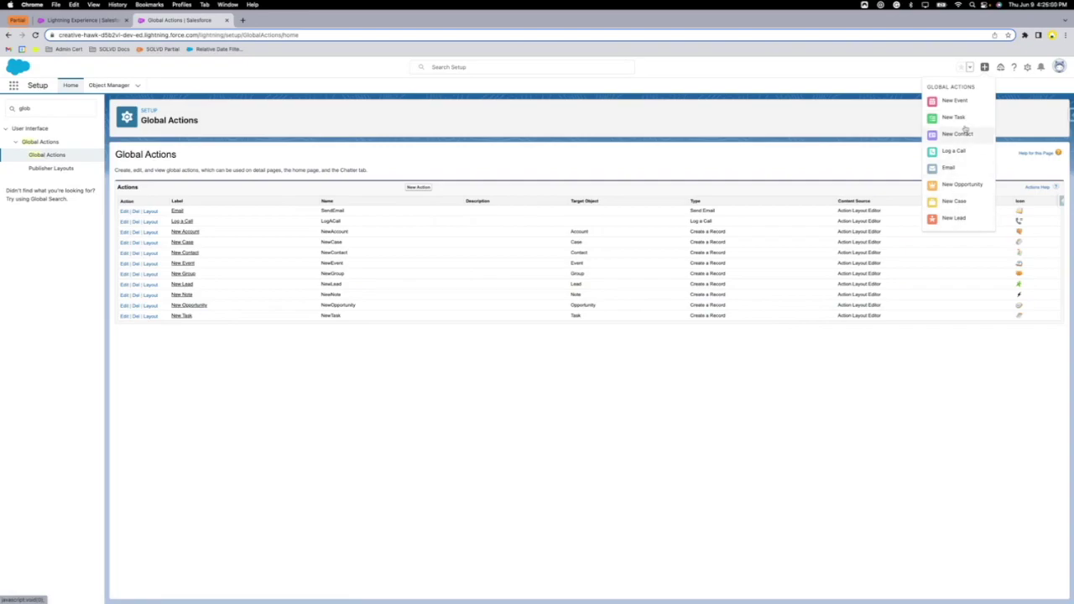
{"action": "left_click", "coordinate": [247, 373]}
Create and save a global action labelled "New Prospect" that creates a record with Contact as the target object.
{"action": "left_click", "coordinate": [415, 189]}
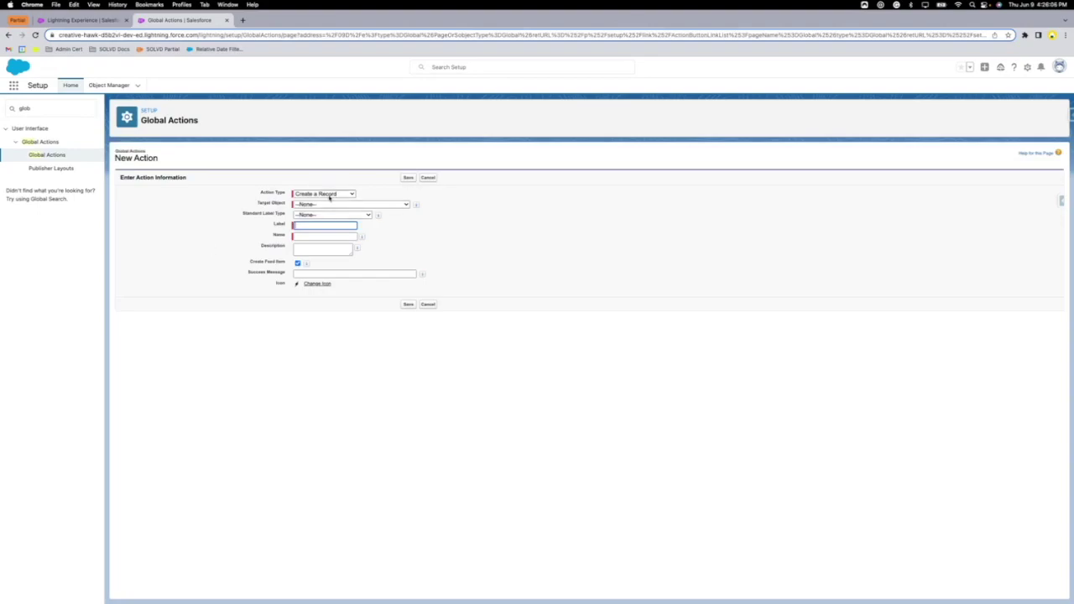
{"action": "left_click", "coordinate": [317, 206]}
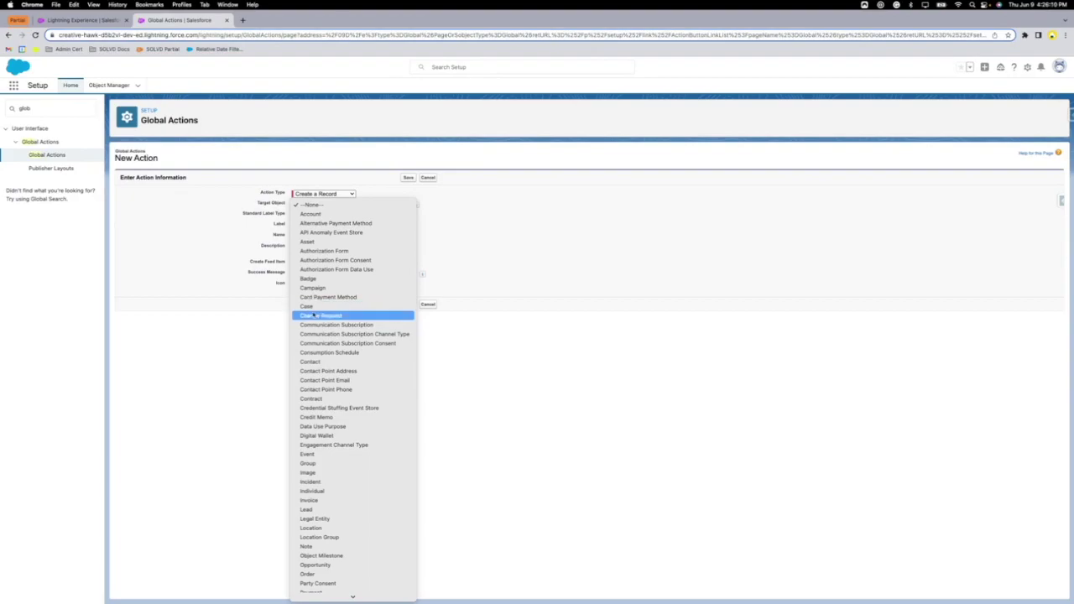
{"action": "left_click", "coordinate": [312, 362]}
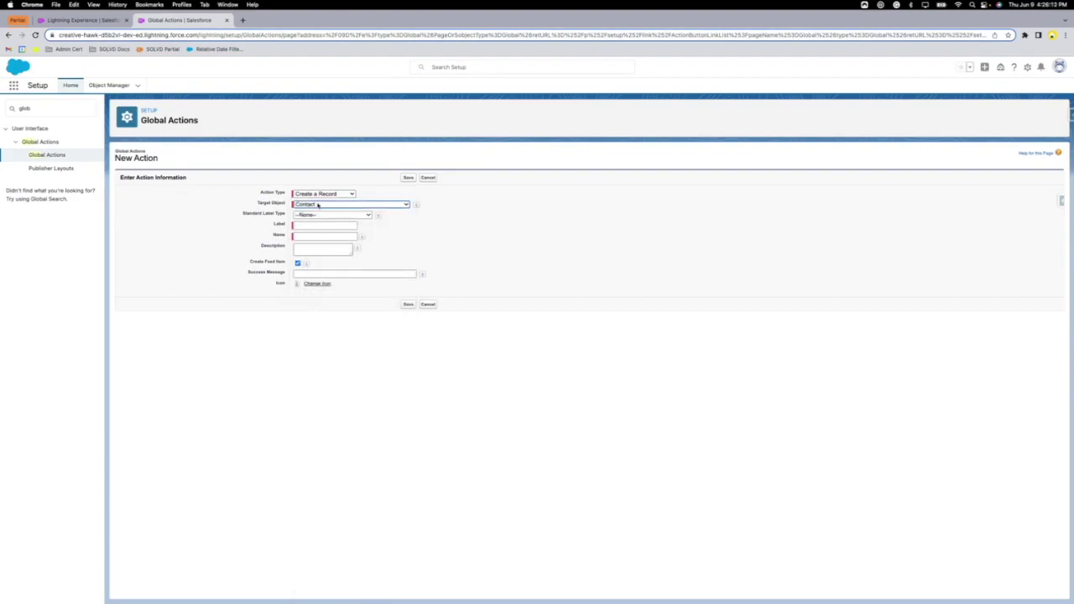
{"action": "left_click", "coordinate": [298, 227]}
{"action": "type", "text": "New Prospec"}
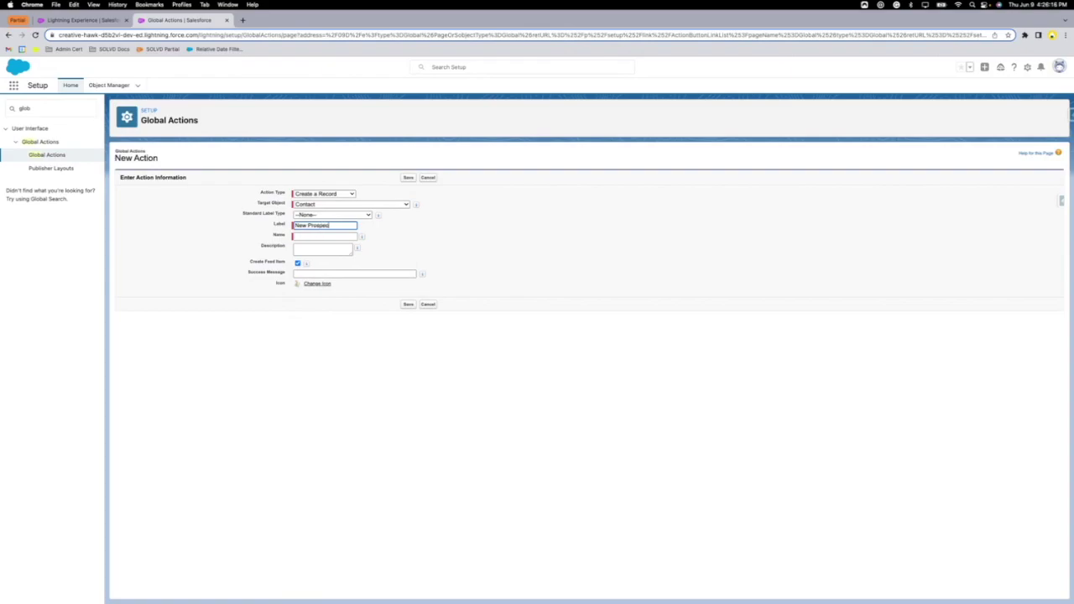
{"action": "type", "text": "t"}
{"action": "left_click", "coordinate": [384, 247]}
{"action": "left_click", "coordinate": [408, 305]}
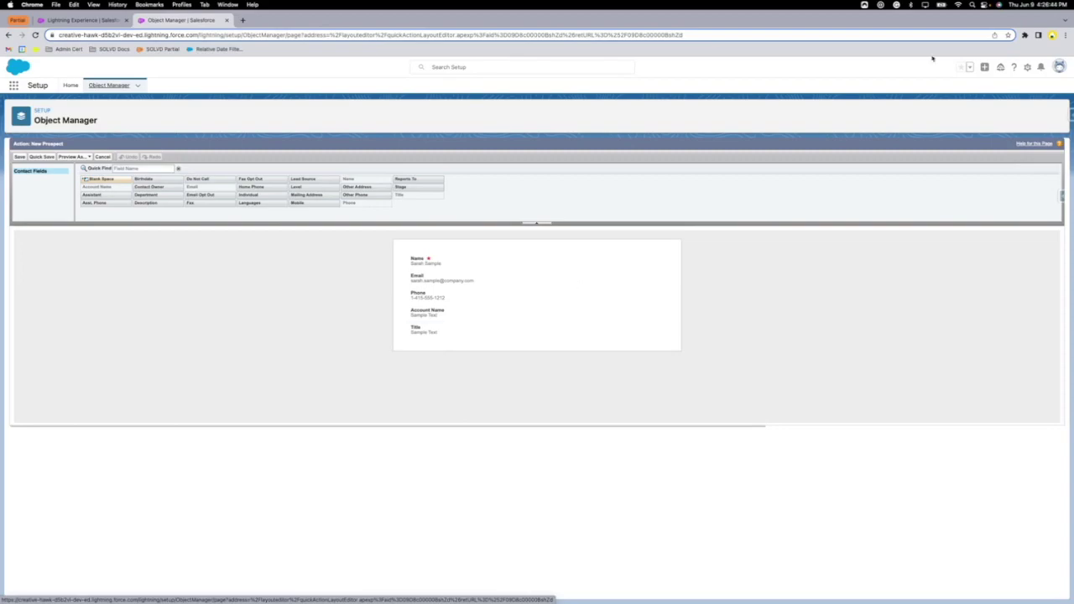
Remove Account Name and Title from the New Prospect action layout, add Birthdate below Phone, and save the layout.
{"action": "left_click", "coordinate": [984, 66]}
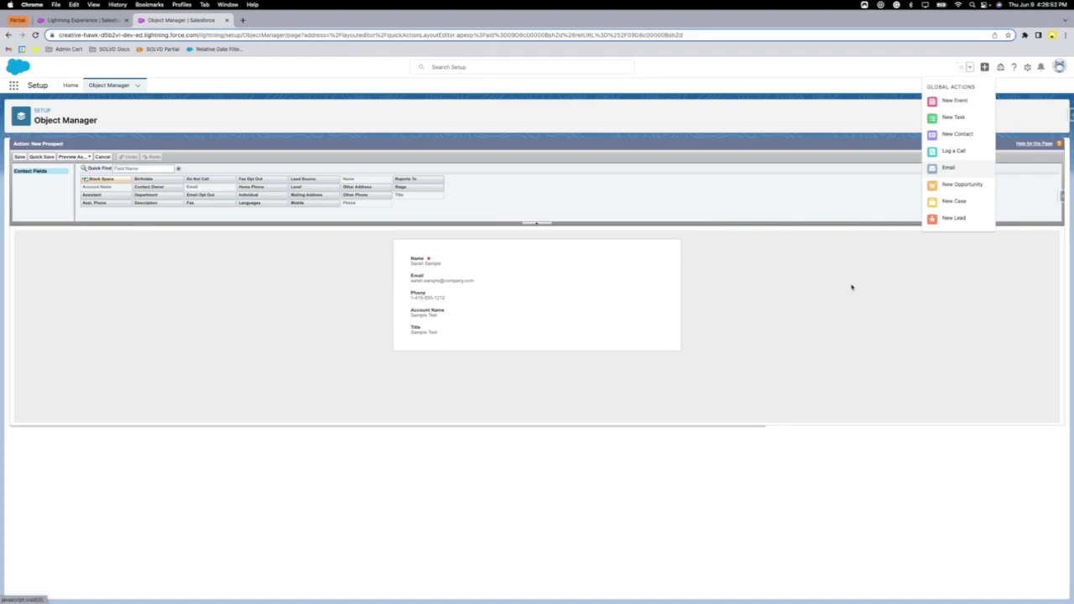
{"action": "left_click", "coordinate": [314, 305]}
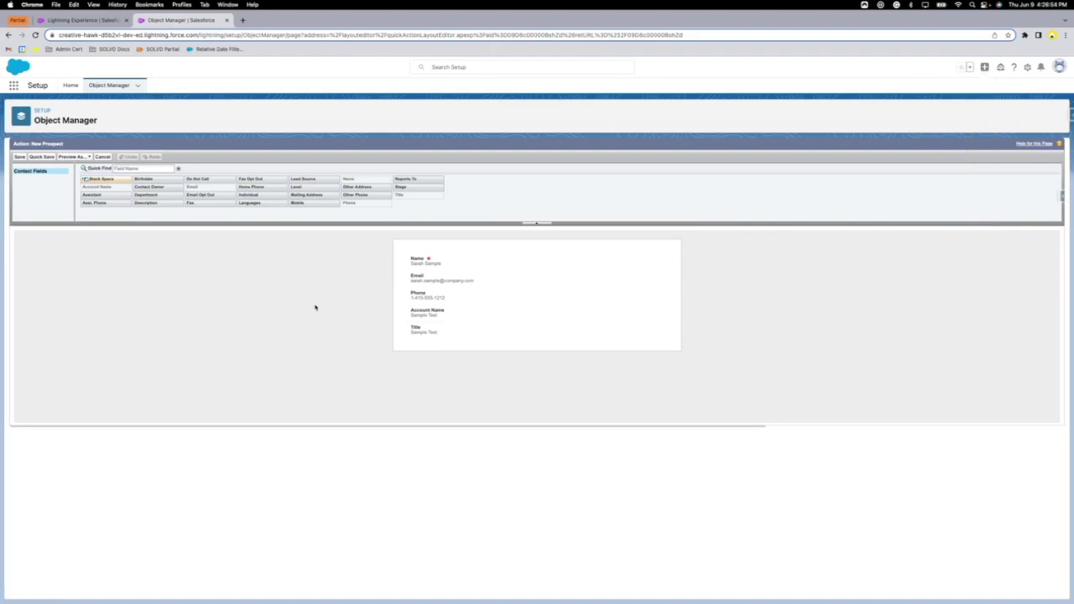
{"action": "left_click_drag", "start_coordinate": [453, 313], "coordinate": [439, 210]}
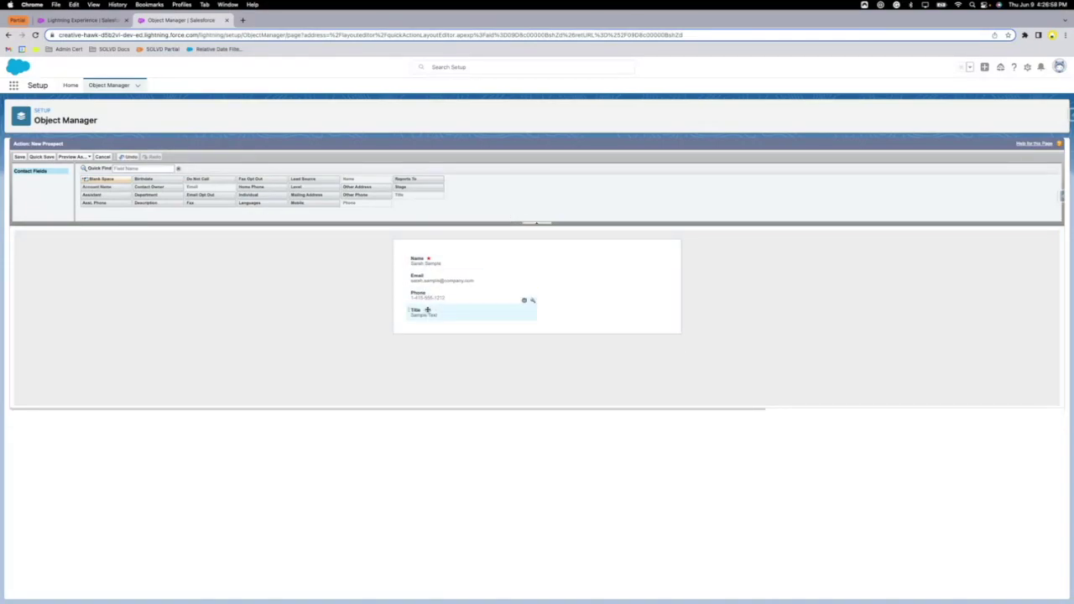
{"action": "left_click_drag", "start_coordinate": [420, 312], "coordinate": [427, 207]}
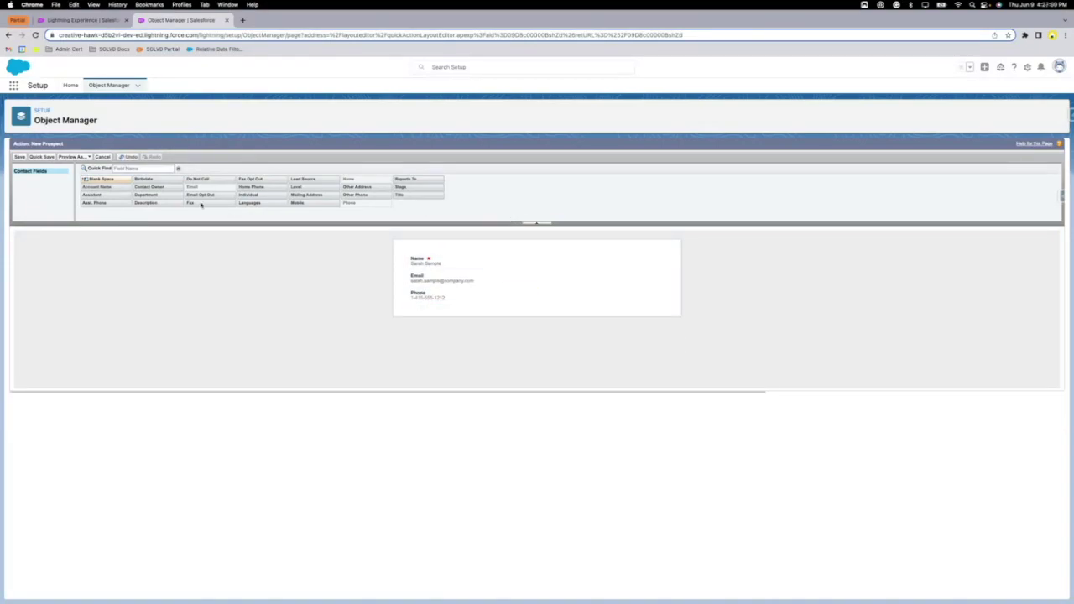
{"action": "left_click_drag", "start_coordinate": [162, 182], "coordinate": [417, 306]}
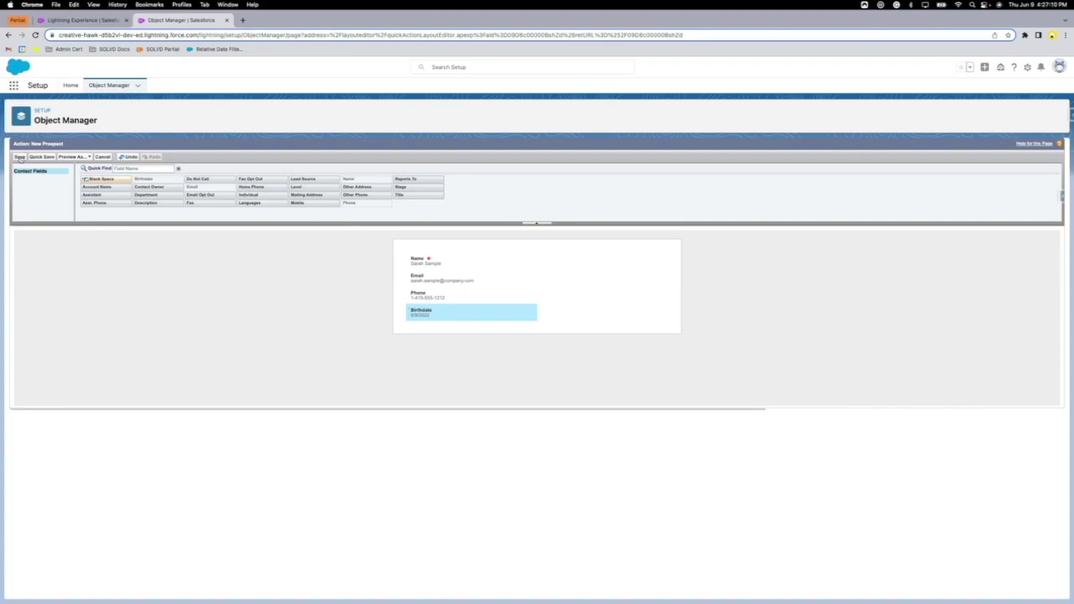
{"action": "left_click", "coordinate": [19, 158]}
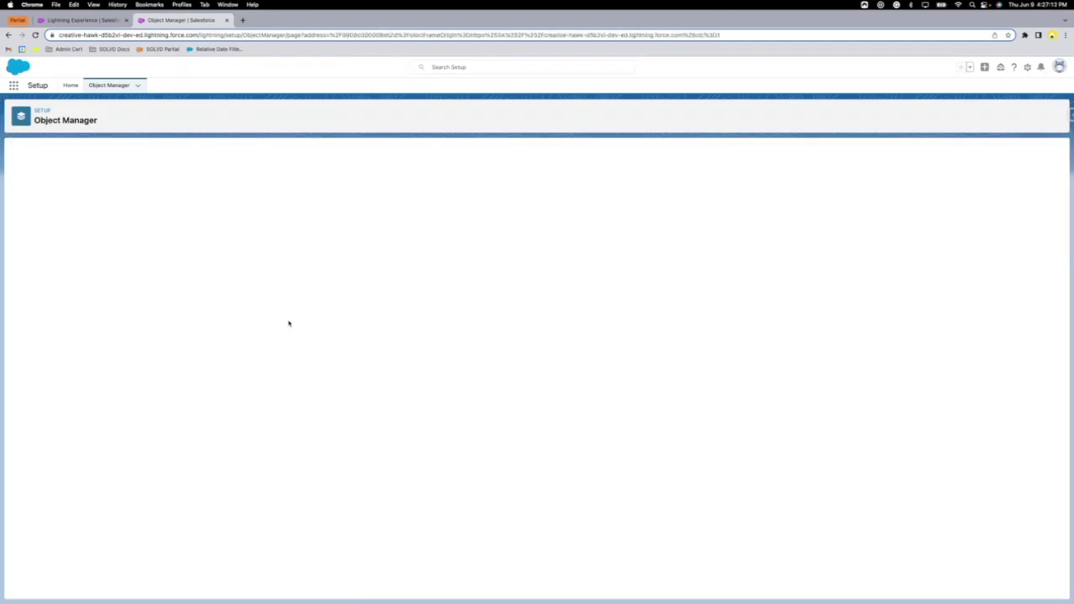
Check the header's global actions list for New Prospect and open the Publisher Layouts setup page.
{"action": "left_click", "coordinate": [986, 69]}
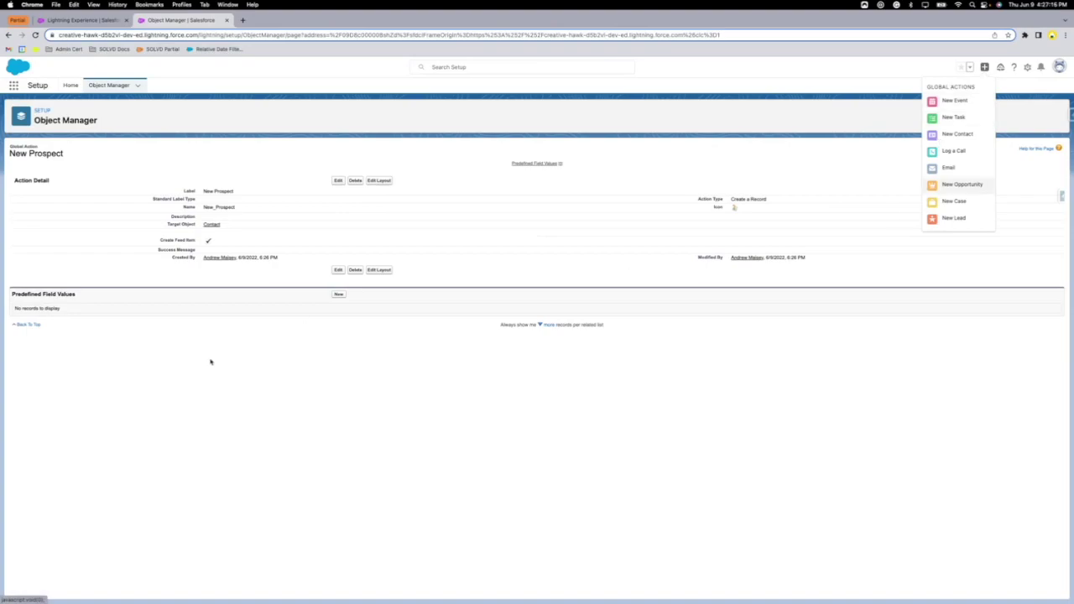
{"action": "left_click", "coordinate": [242, 378]}
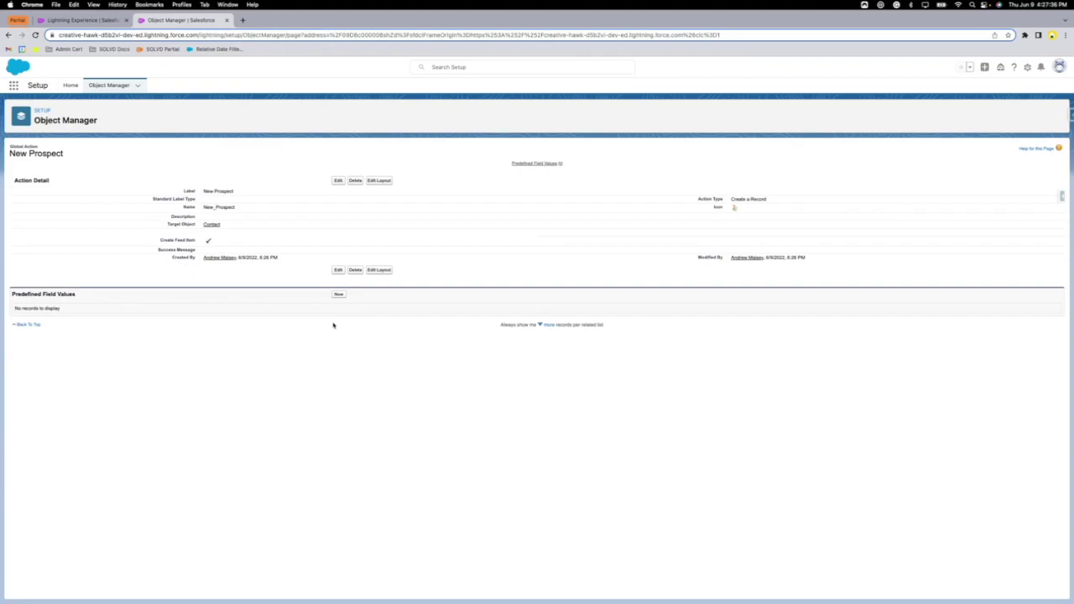
{"action": "left_click", "coordinate": [40, 112]}
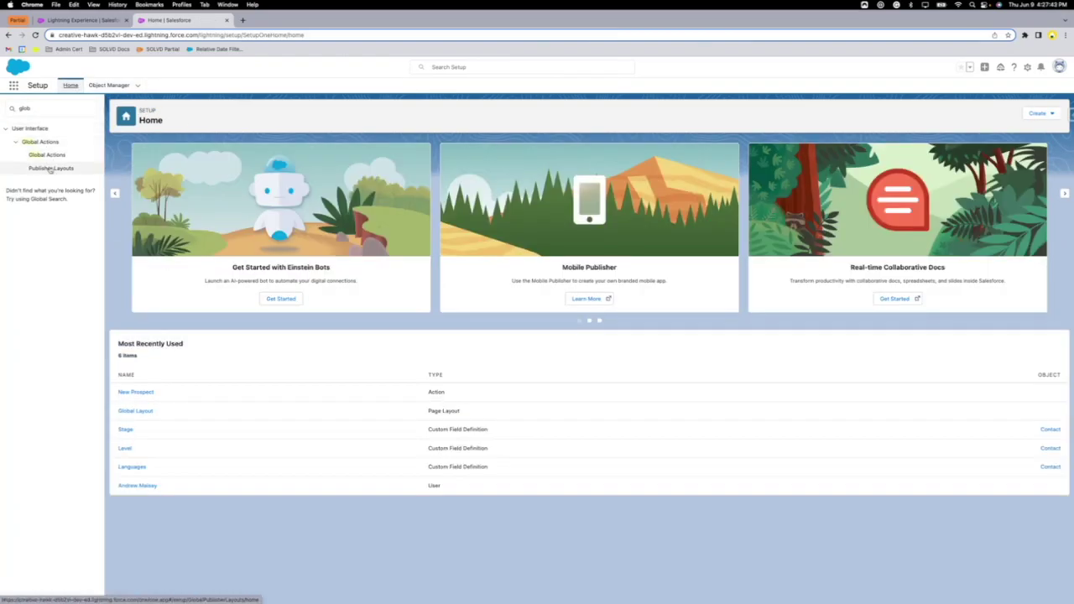
{"action": "left_click", "coordinate": [50, 169]}
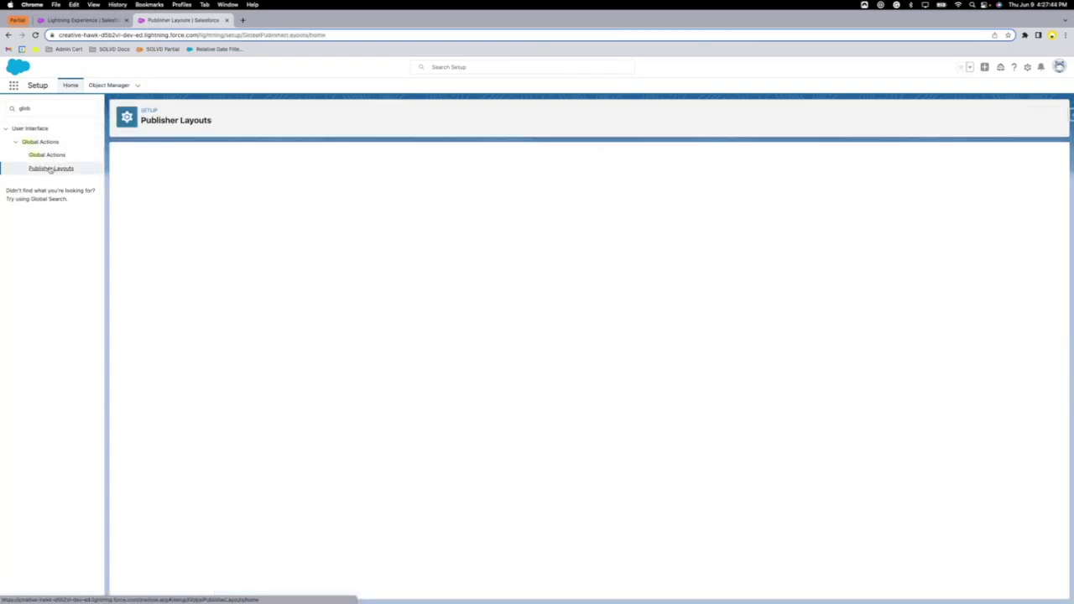
{"action": "left_click", "coordinate": [985, 67]}
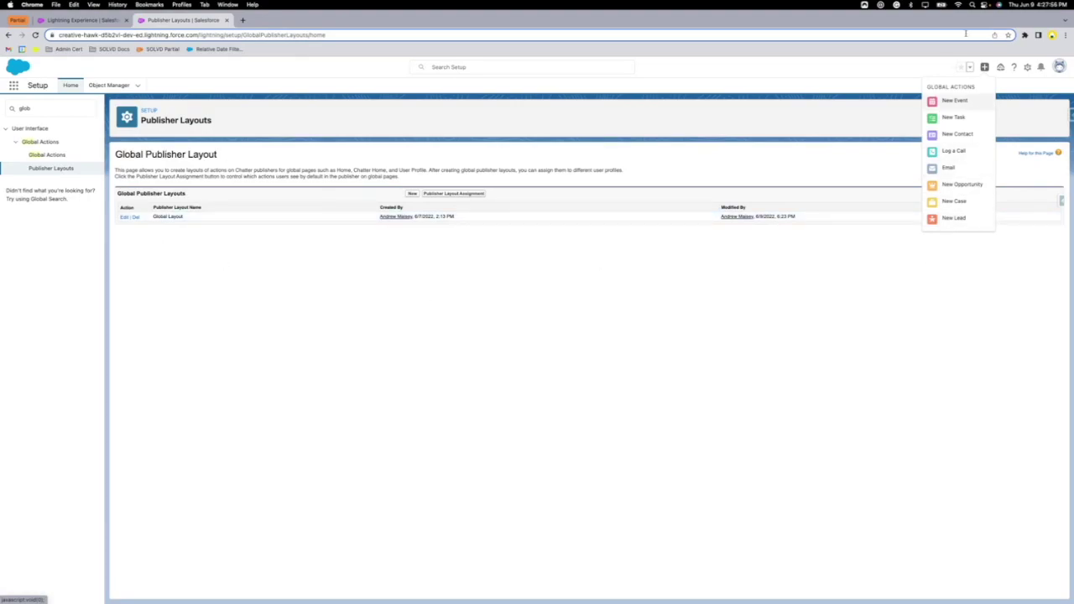
{"action": "left_click", "coordinate": [257, 348]}
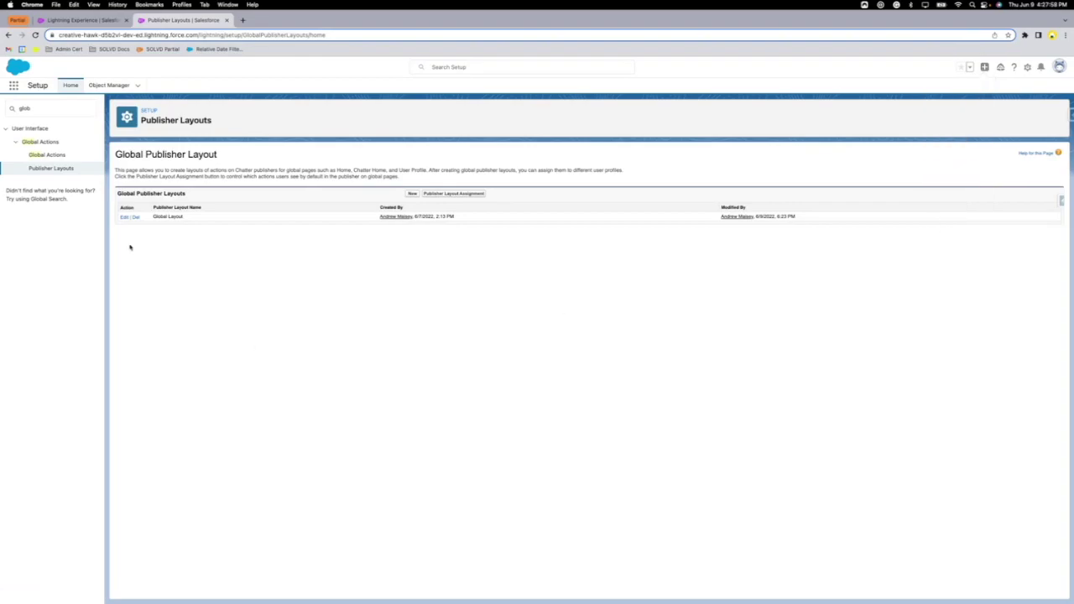
Edit the Global Layout to place New Prospect first among the Salesforce Mobile and Lightning Experience Actions, and save it.
{"action": "left_click", "coordinate": [123, 218]}
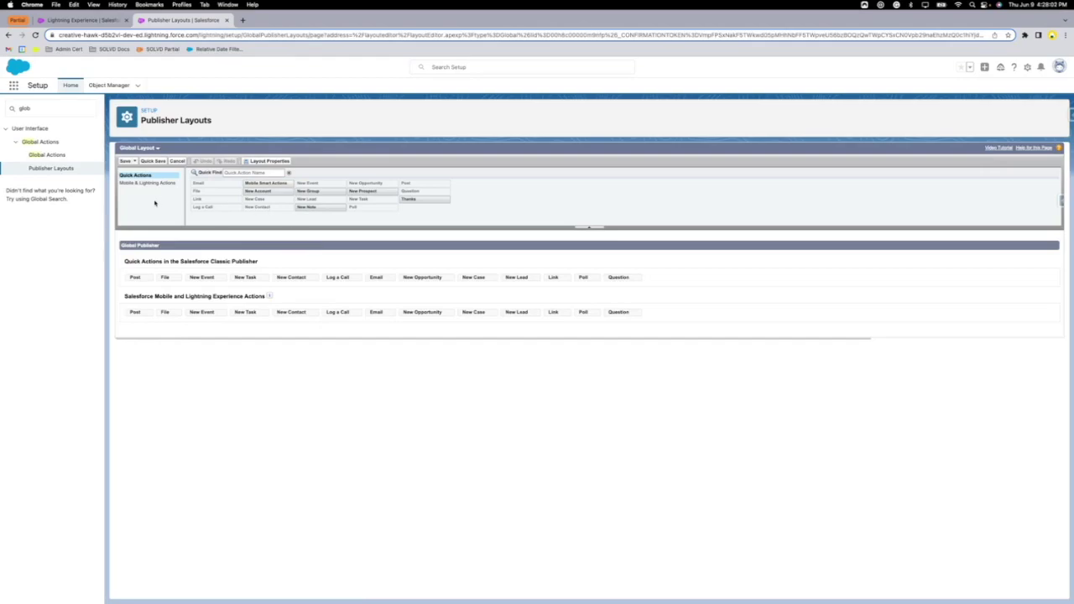
{"action": "left_click", "coordinate": [151, 184]}
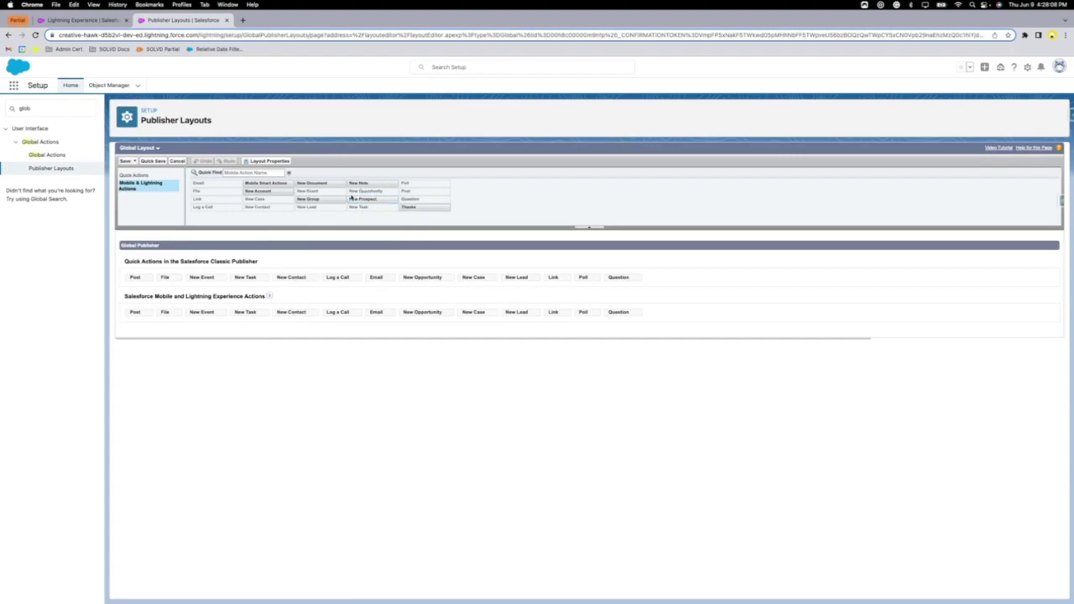
{"action": "left_click_drag", "start_coordinate": [363, 199], "coordinate": [135, 314]}
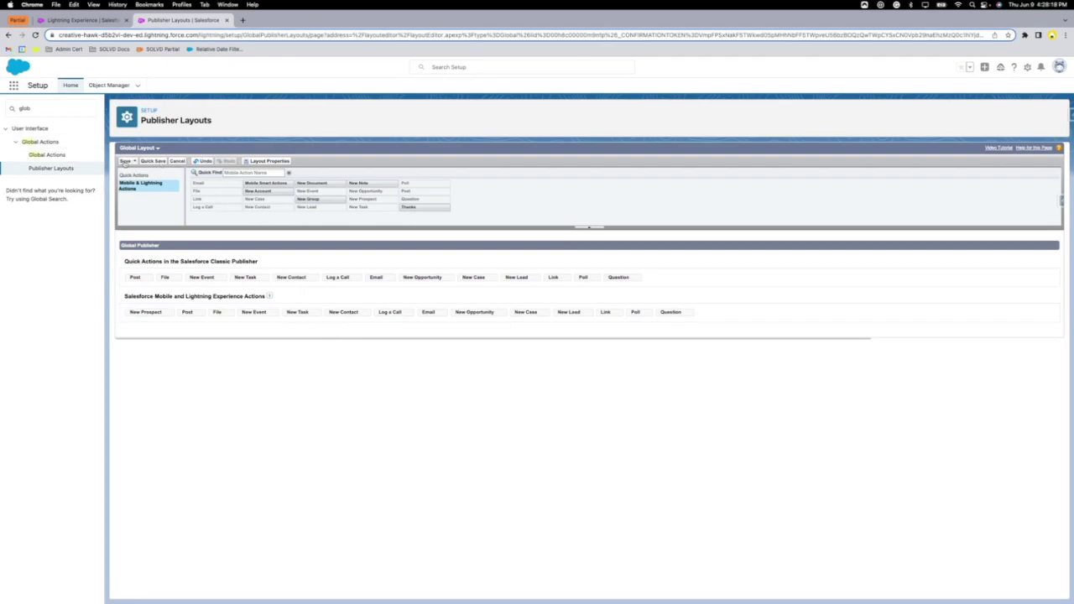
{"action": "left_click", "coordinate": [124, 162]}
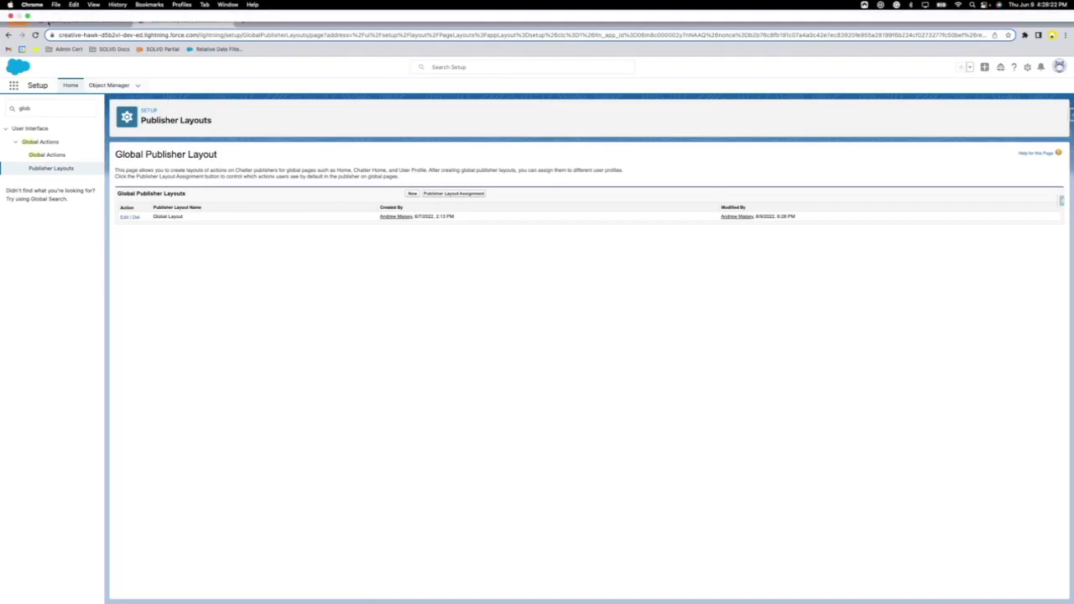
Reload the page, open the New Prospect global action and examine the fields of its form.
{"action": "left_click", "coordinate": [35, 35]}
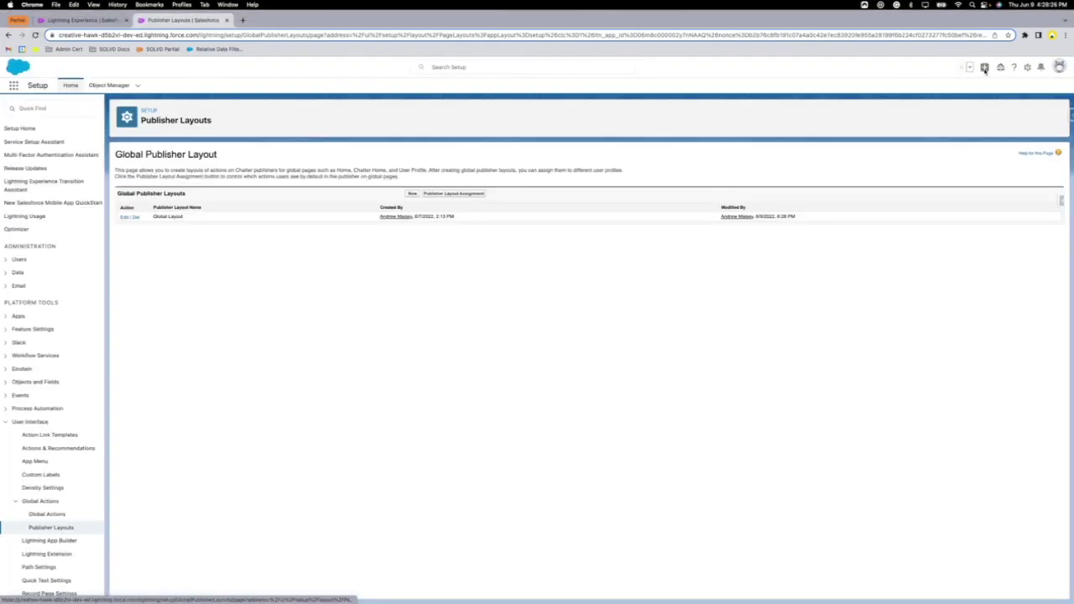
{"action": "left_click", "coordinate": [985, 71]}
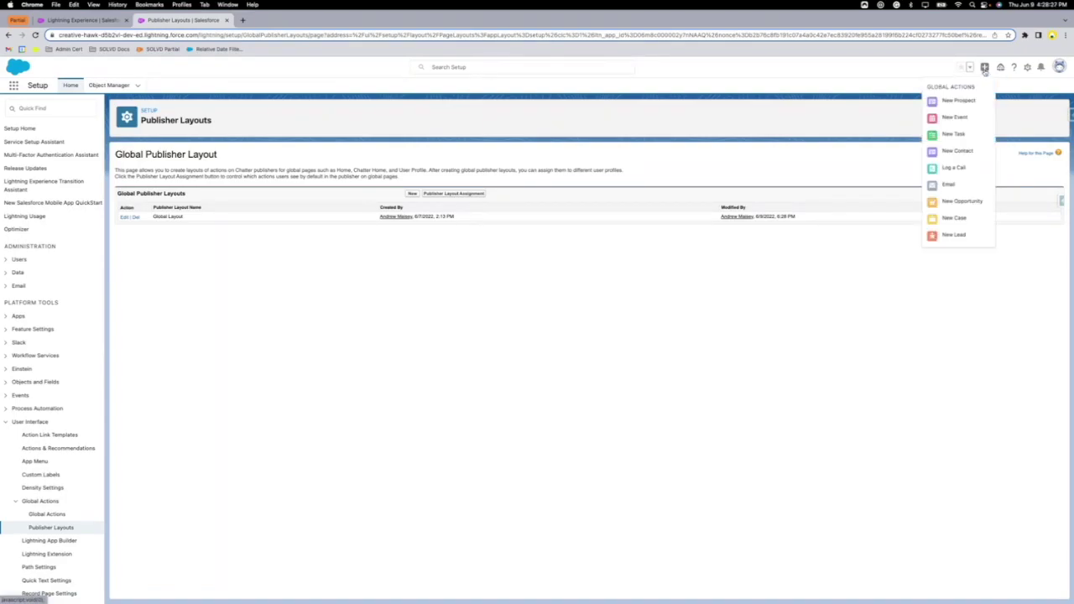
{"action": "left_click", "coordinate": [954, 103]}
{"action": "scroll", "coordinate": [933, 532], "scroll_direction": "down", "scroll_amount": 3}
{"action": "scroll", "coordinate": [934, 532], "scroll_direction": "up", "scroll_amount": 3}
{"action": "scroll", "coordinate": [934, 532], "scroll_direction": "down", "scroll_amount": 2}
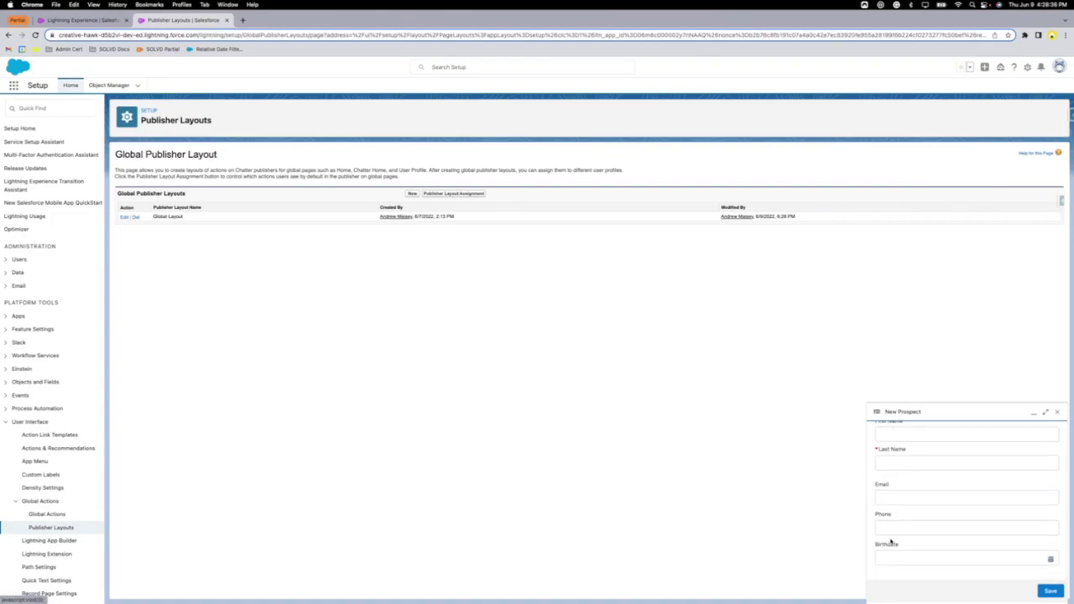
{"action": "scroll", "coordinate": [900, 556], "scroll_direction": "up", "scroll_amount": 2}
{"action": "scroll", "coordinate": [899, 544], "scroll_direction": "down", "scroll_amount": 2}
{"action": "scroll", "coordinate": [965, 532], "scroll_direction": "up", "scroll_amount": 2}
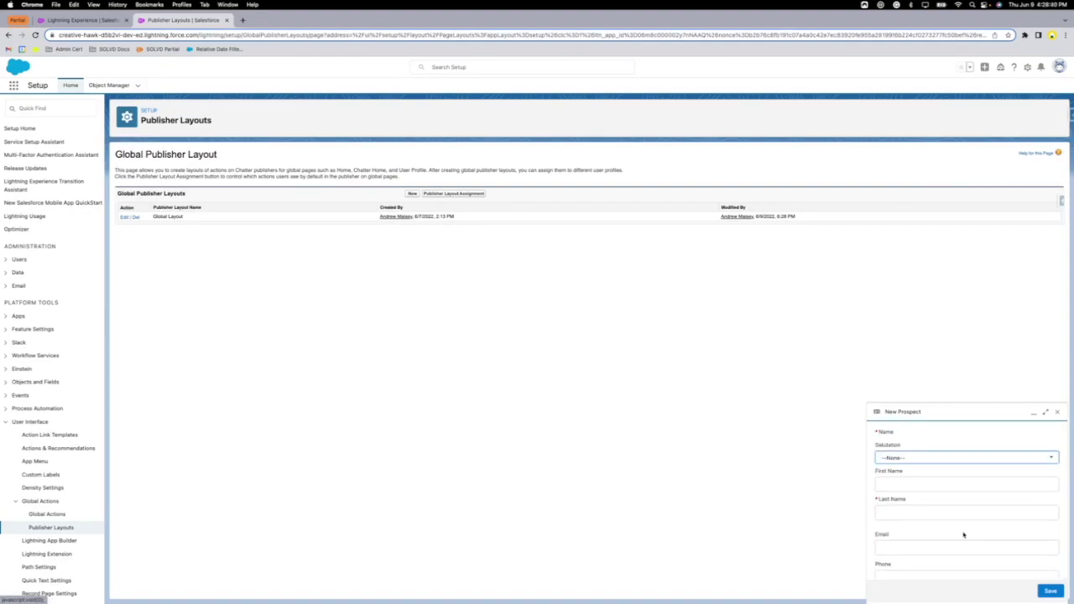